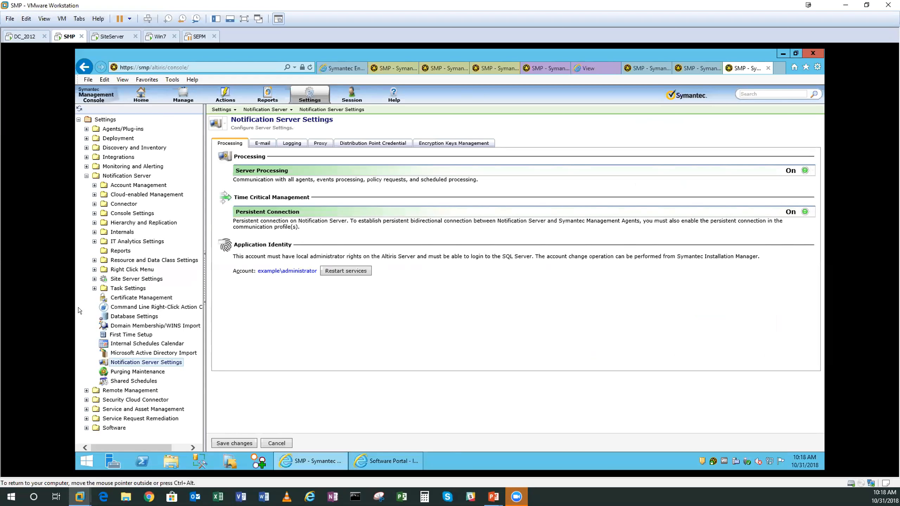
- View the Global Site Server Settings page under the Notification Server's Site Server Settings
click(94, 279)
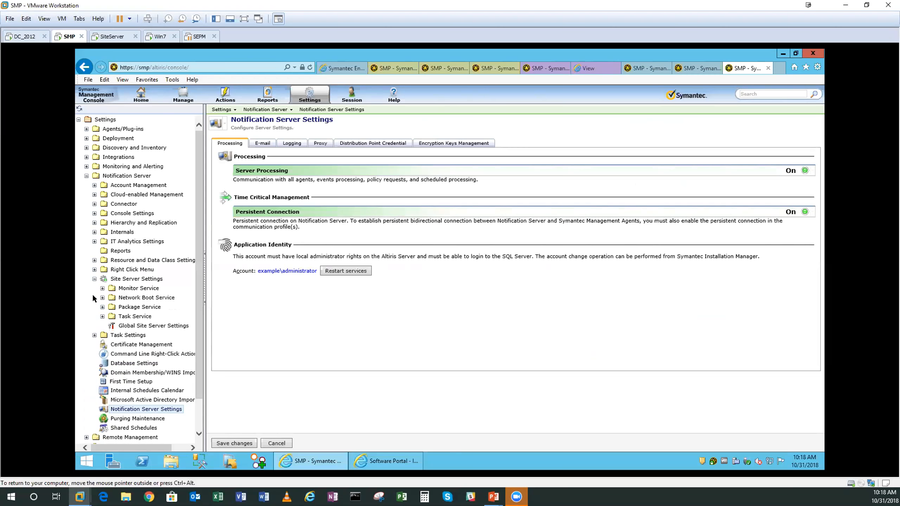
click(130, 326)
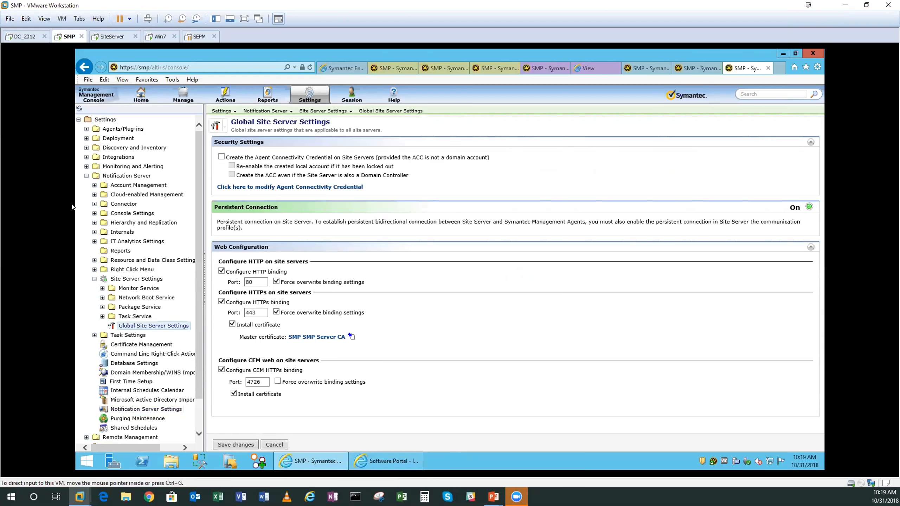
- Review the persistent connection settings of the SMP communication profile under Symantec Management Agent, leaving without changes
click(86, 129)
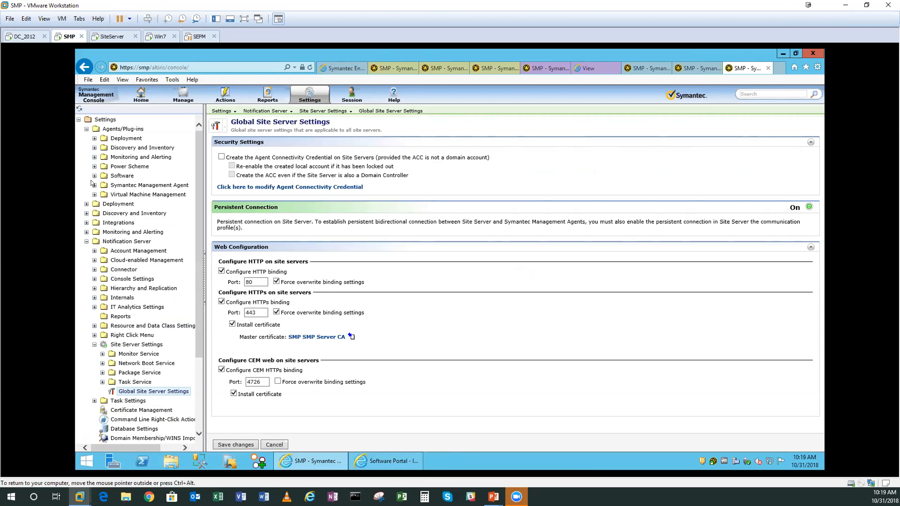
click(94, 185)
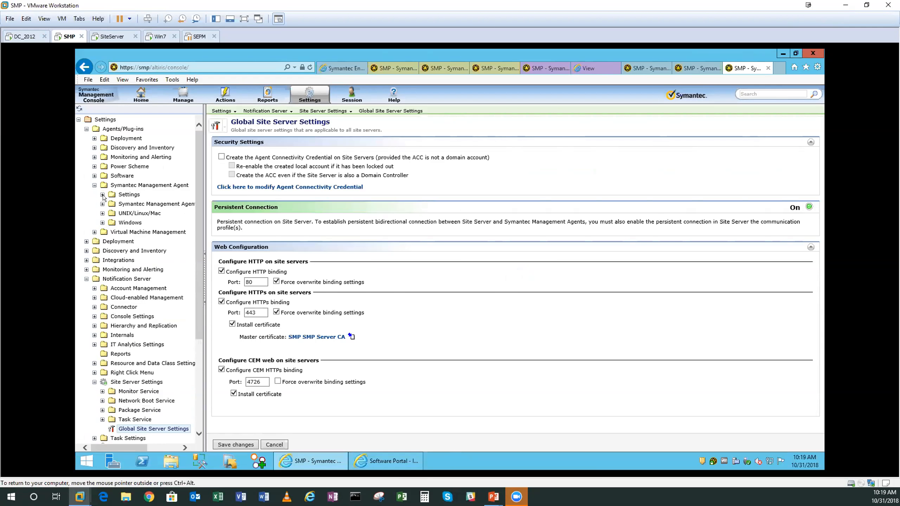
click(102, 195)
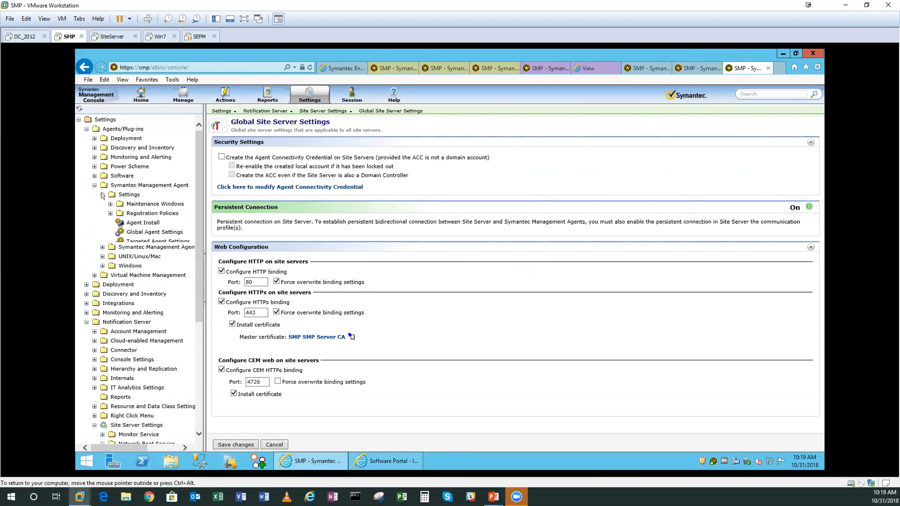
click(103, 195)
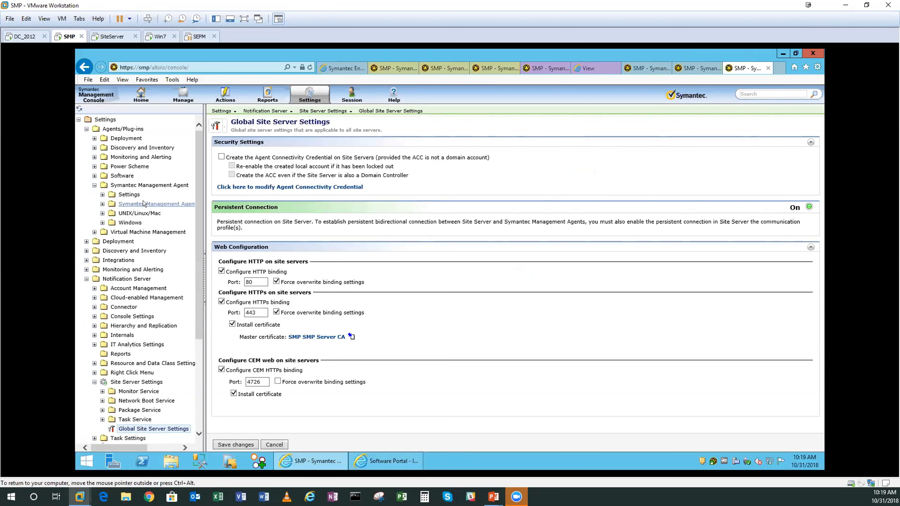
click(103, 204)
click(132, 232)
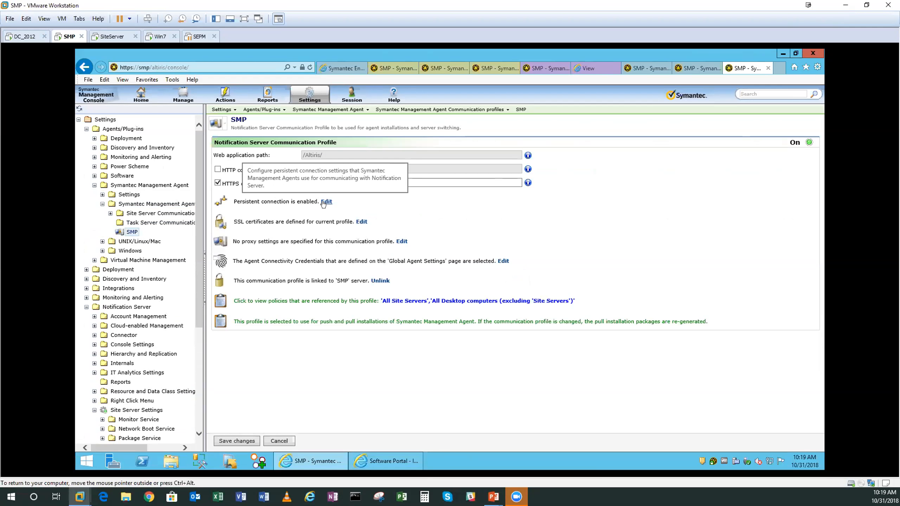
click(326, 202)
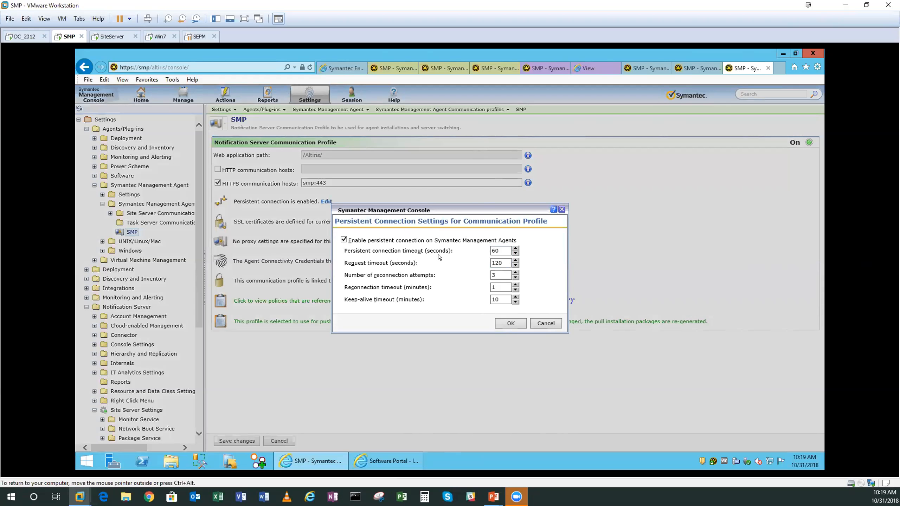
click(545, 323)
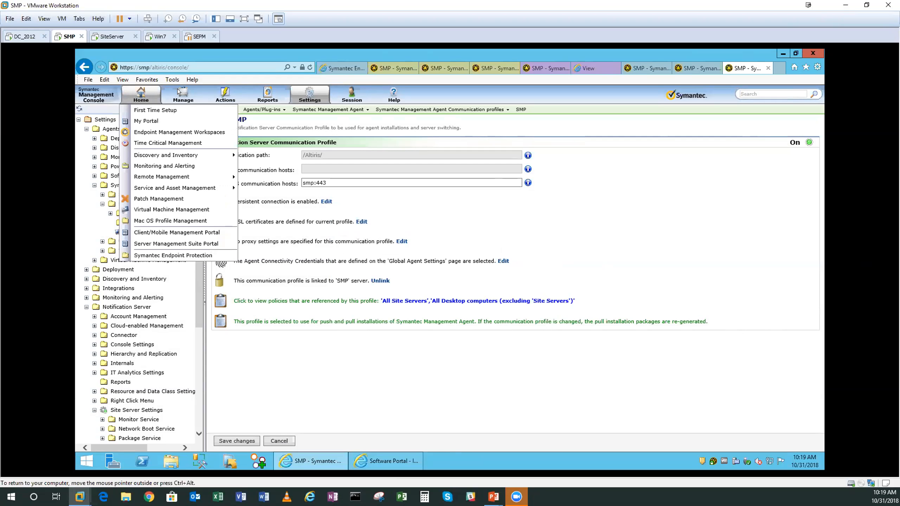
- Open the Collect Time-Critical Inventory policy under Discovery and Inventory and review its advanced inventory data classes without changing them
mouse_move(177, 92)
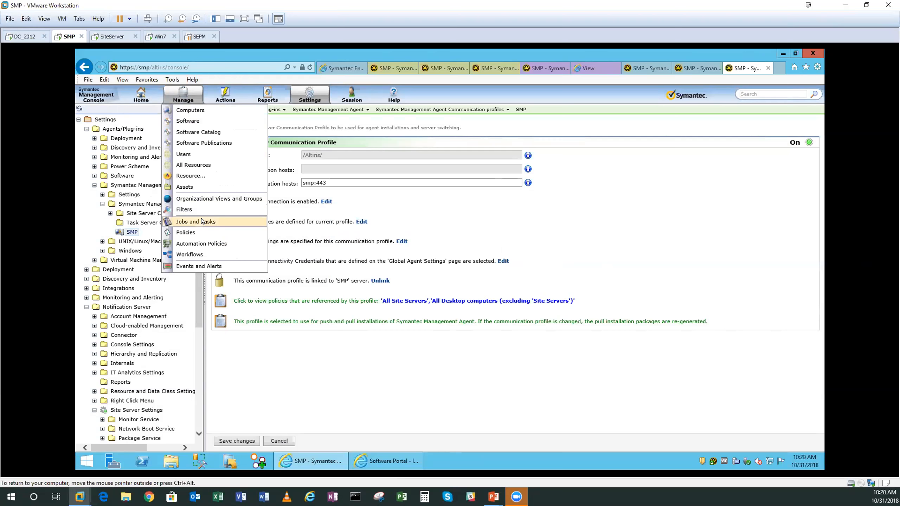
click(194, 232)
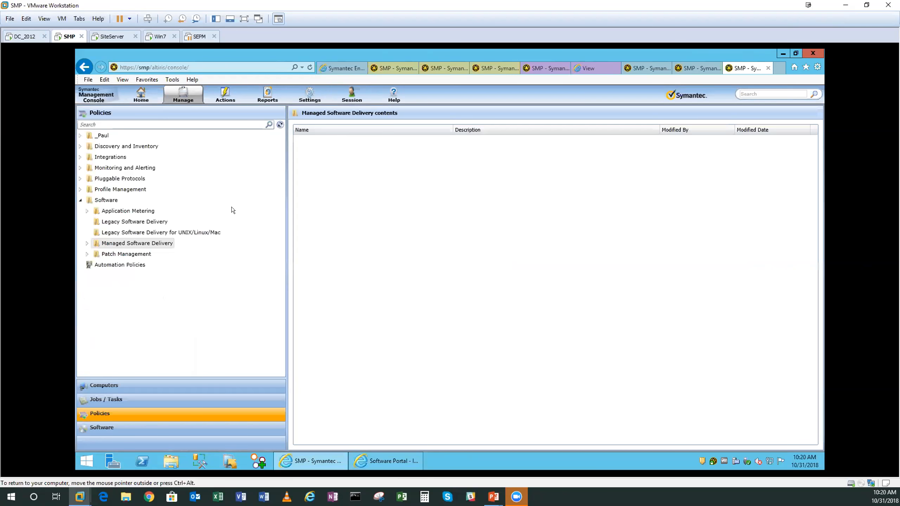
click(80, 146)
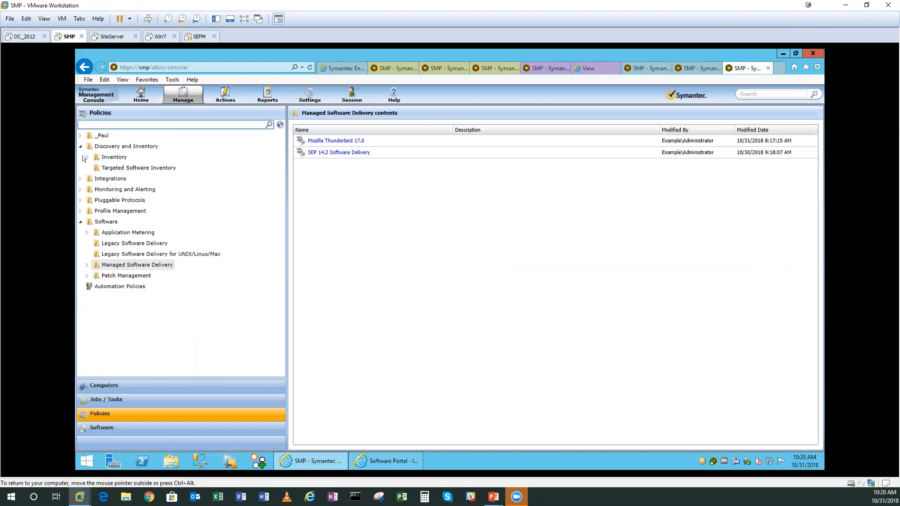
click(85, 157)
click(149, 222)
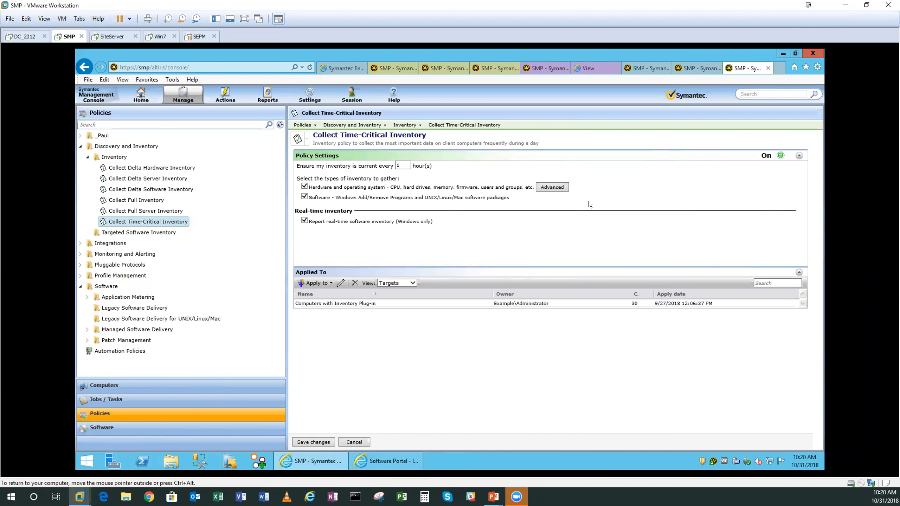
click(552, 187)
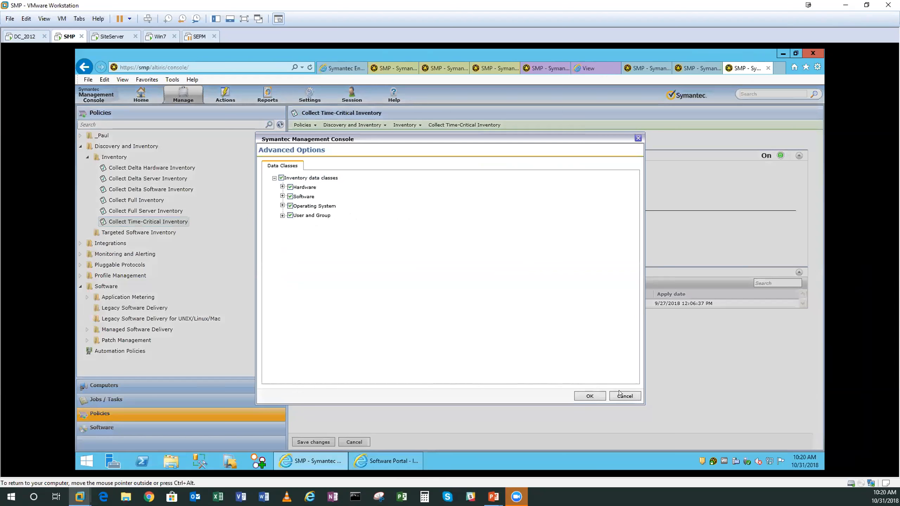
click(620, 395)
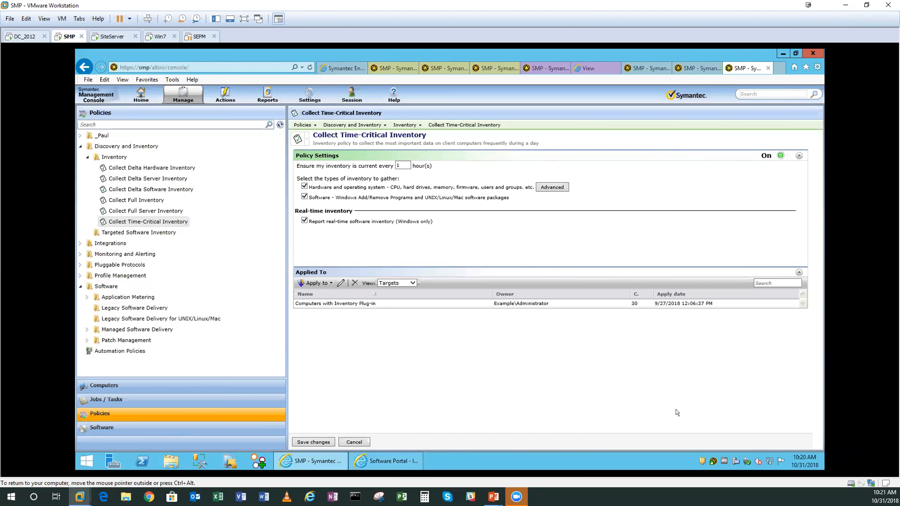
- Open Symantec Management Agent on the server, check when its configuration was last pushed, and minimize the agent window
right_click(712, 460)
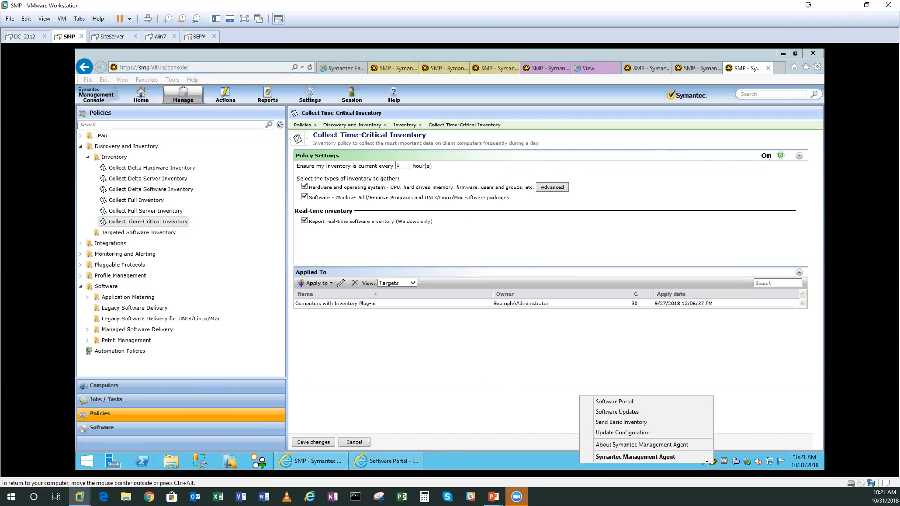
click(635, 456)
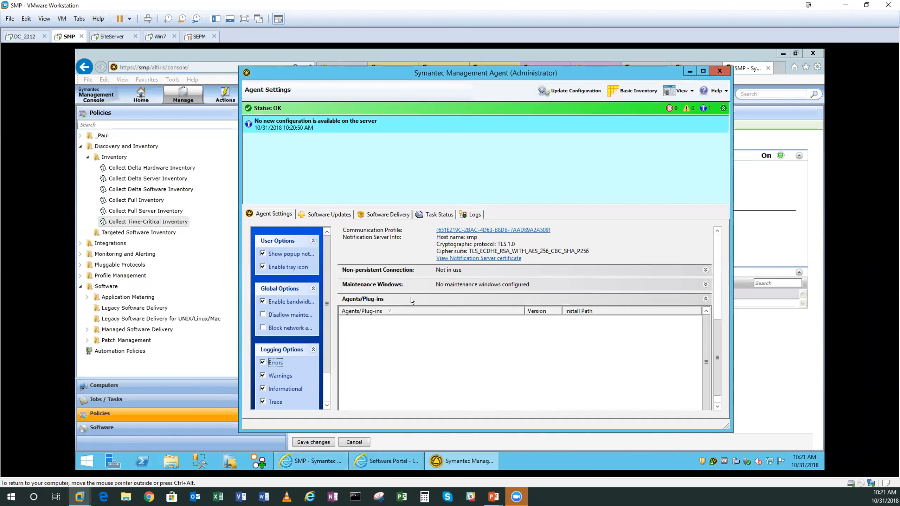
drag(714, 333, 716, 237)
drag(493, 291, 436, 292)
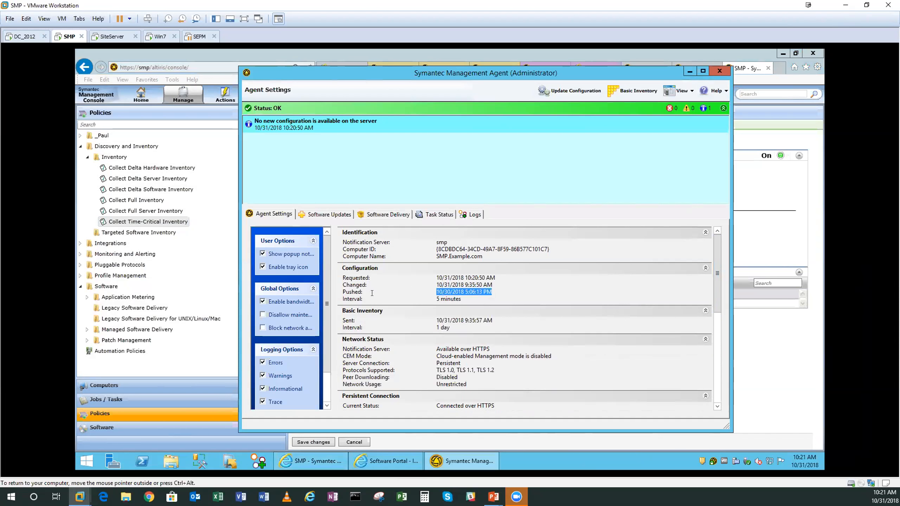
double_click(360, 291)
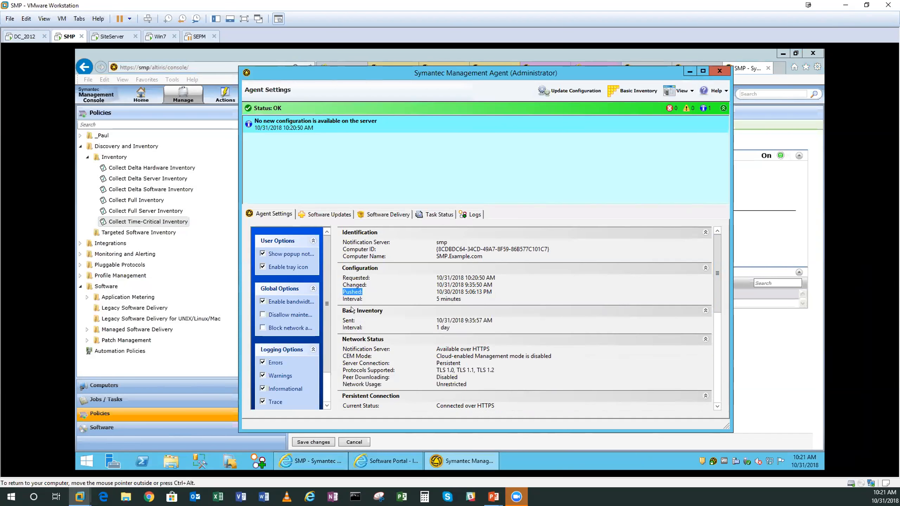
click(462, 158)
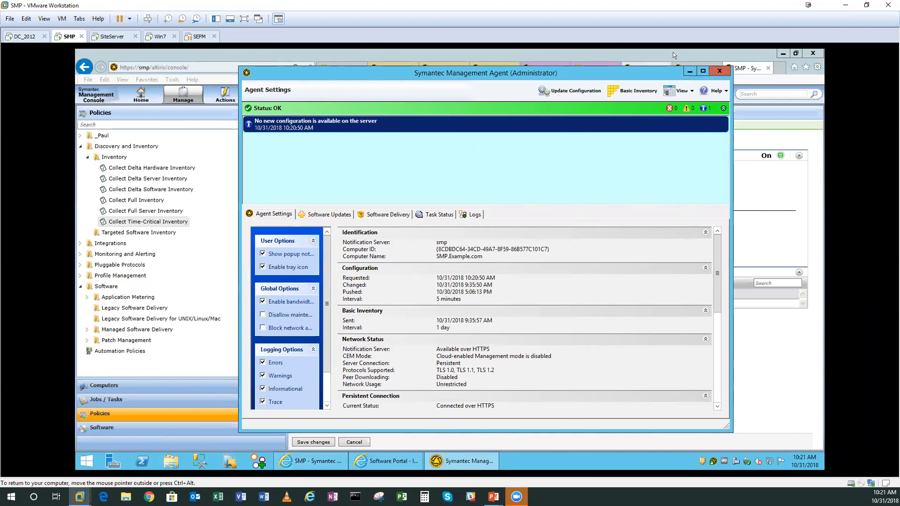
click(686, 70)
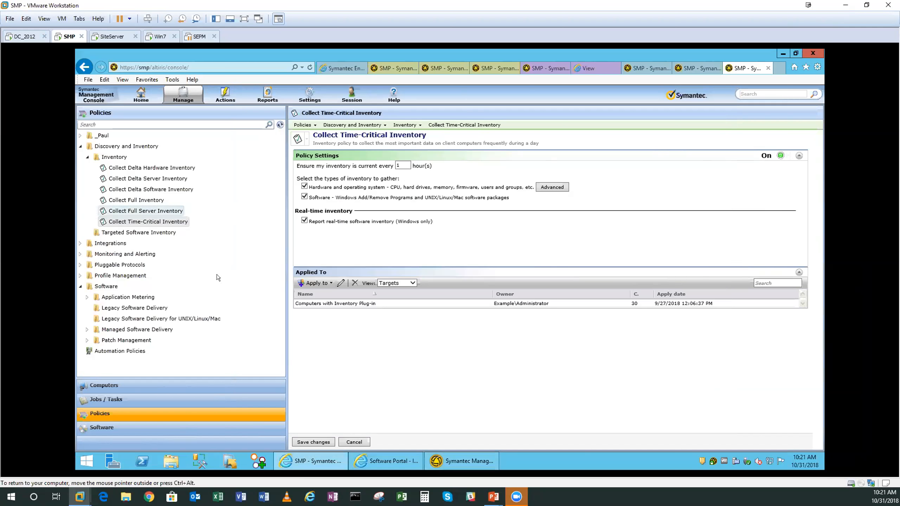
right_click(156, 207)
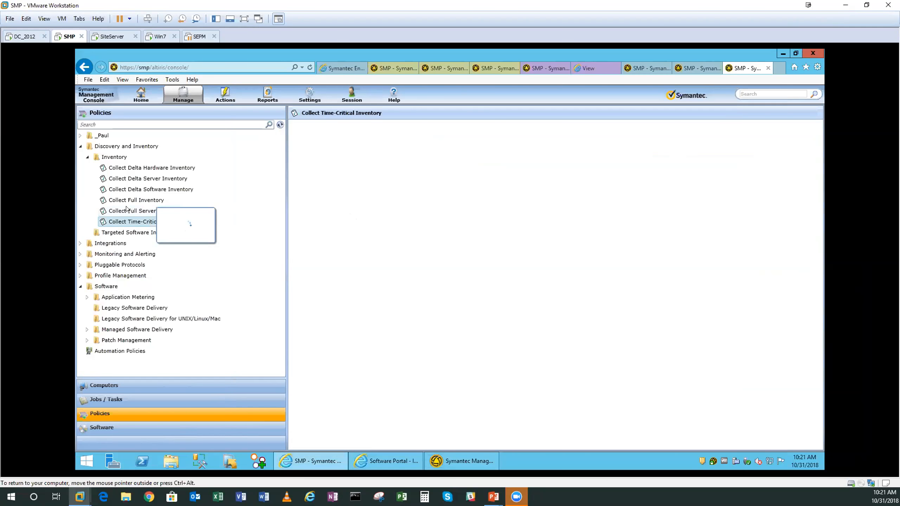
click(146, 210)
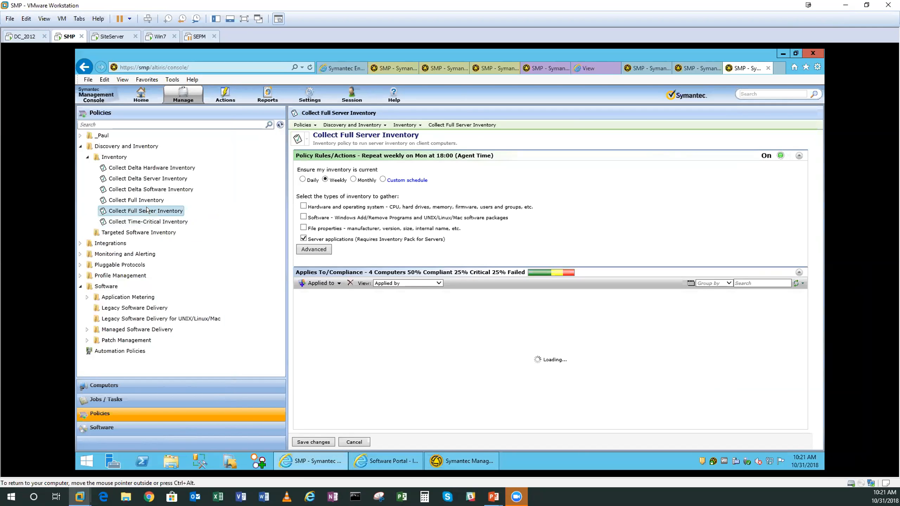
right_click(147, 188)
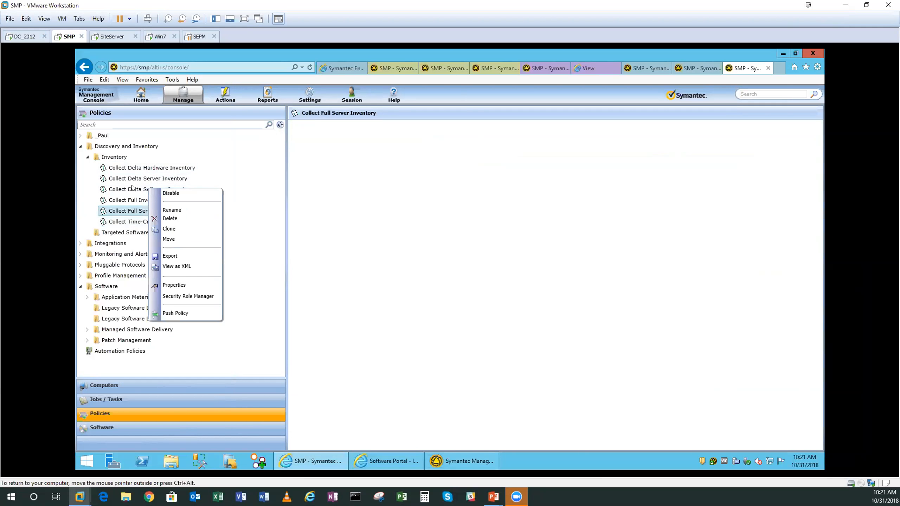
key(Escape)
- Push the Collect Delta Software Inventory policy to its target computers and accept the delivery
click(132, 188)
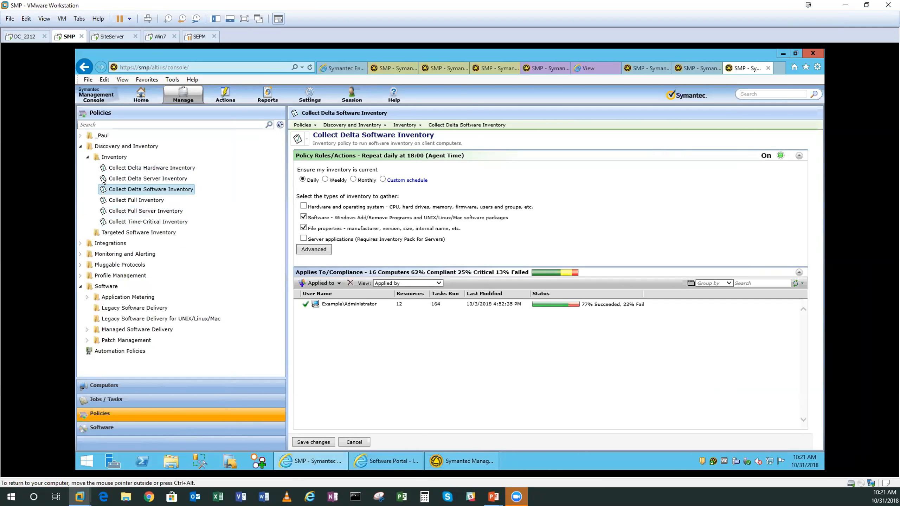
right_click(164, 191)
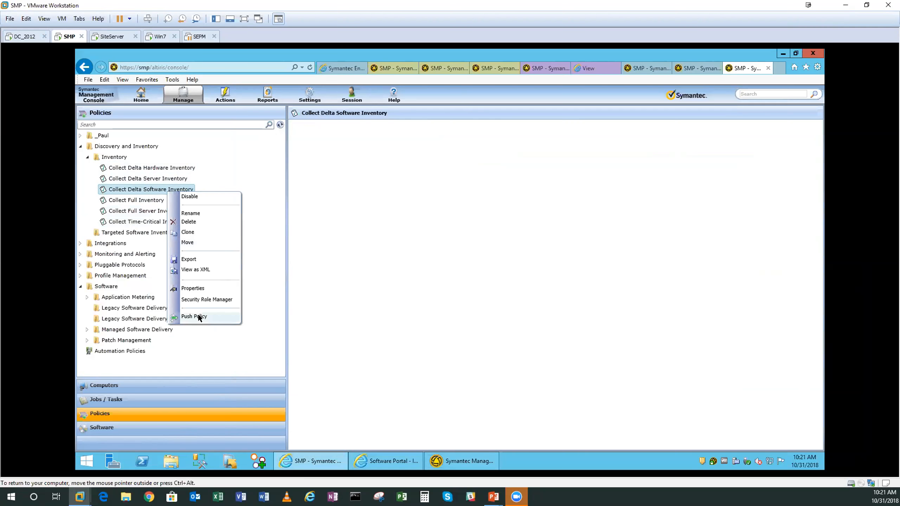
click(199, 317)
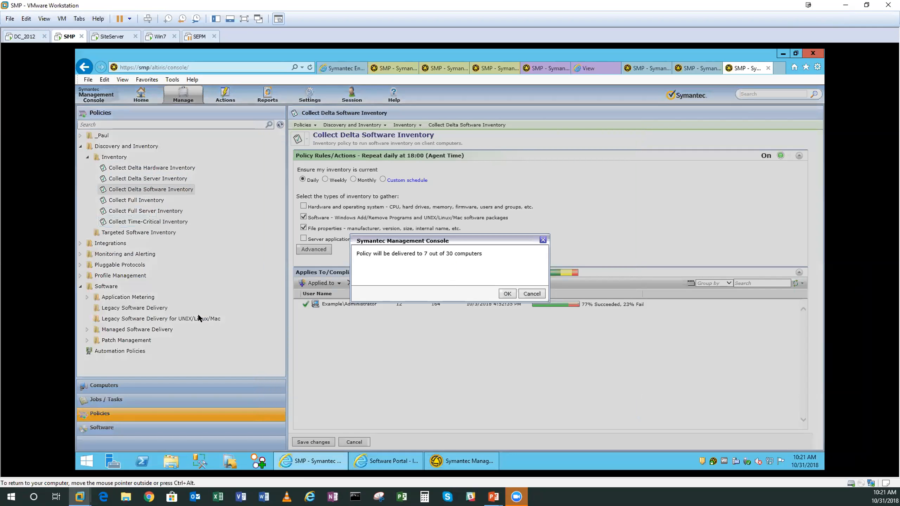
click(507, 293)
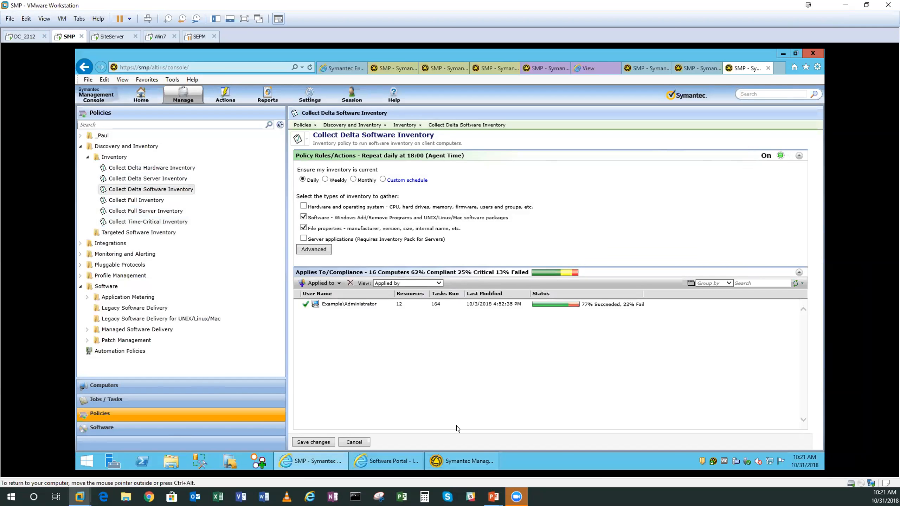
- Compare the pushed and requested configuration times in Symantec Management Agent and return to the slide presentation
click(470, 462)
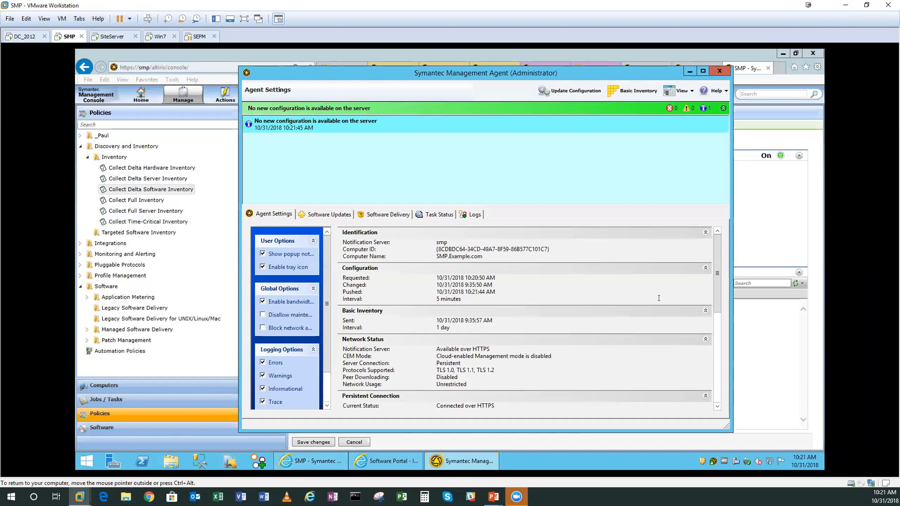
drag(493, 291, 435, 293)
drag(436, 278, 464, 281)
click(517, 281)
click(106, 191)
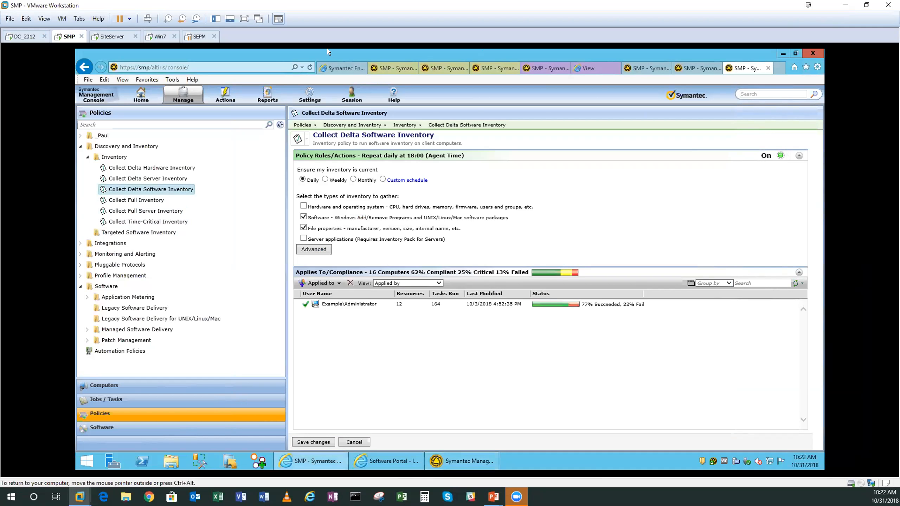
click(845, 5)
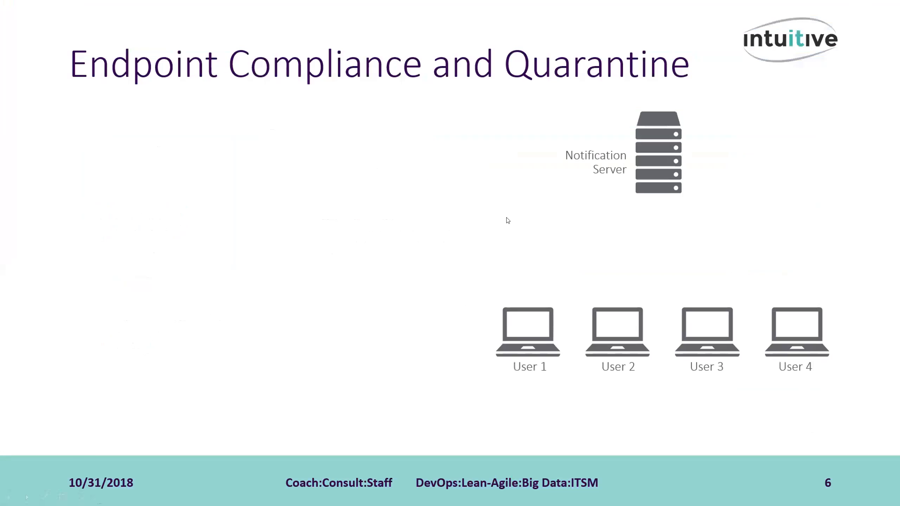